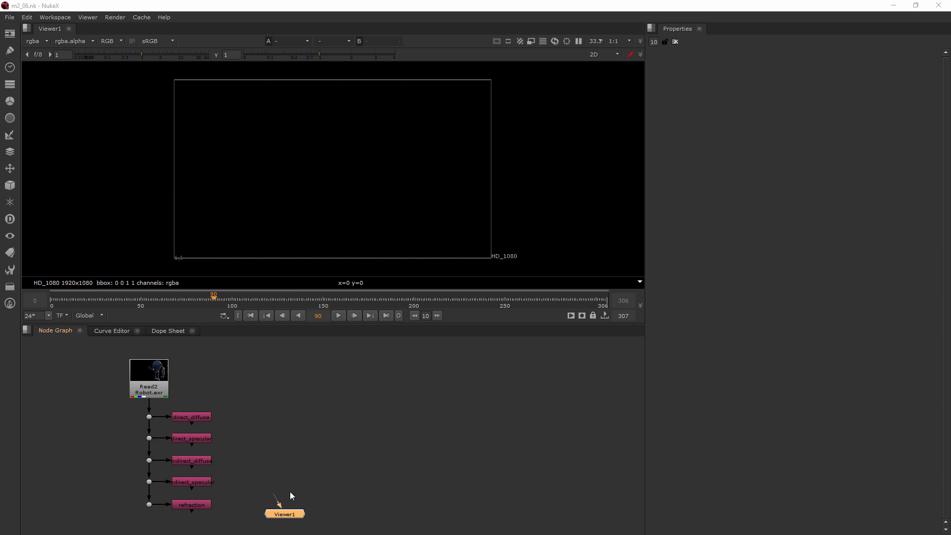
- View the direct_diffuse pass and add a Merge node beside the column of render passes
drag(274, 495, 195, 416)
click(252, 427)
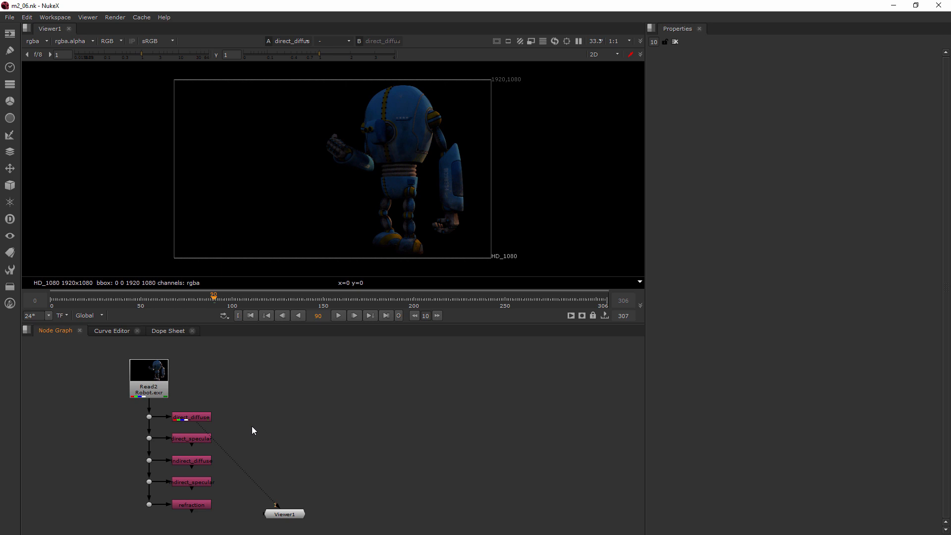
key(Tab)
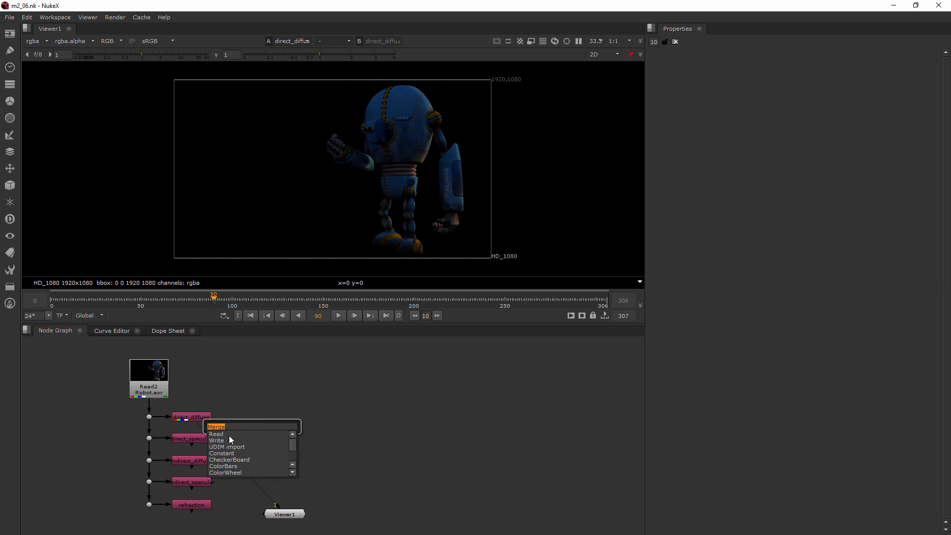
key(Return)
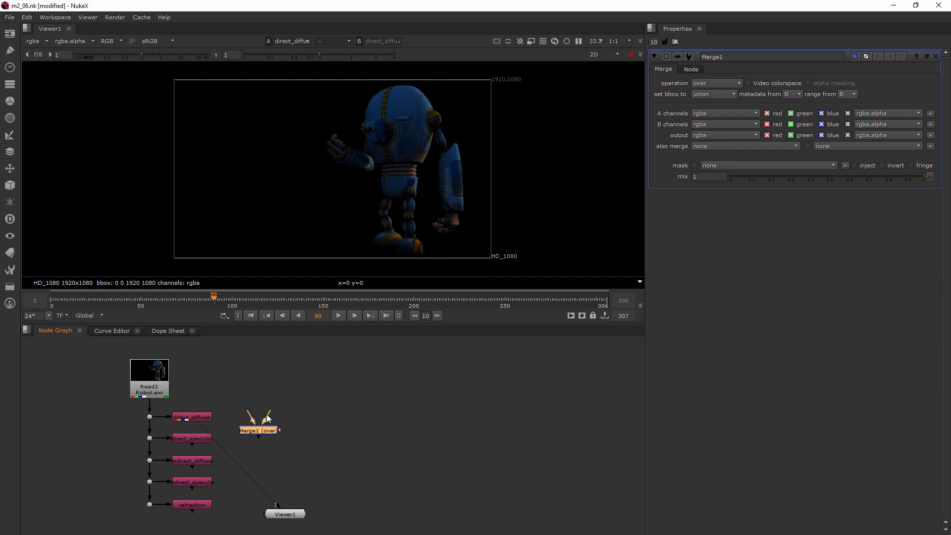
- Place direct_diffuse above the Merge node, merge direct_specular (A) over it (B), and view the result
drag(202, 417, 330, 446)
drag(231, 419, 254, 418)
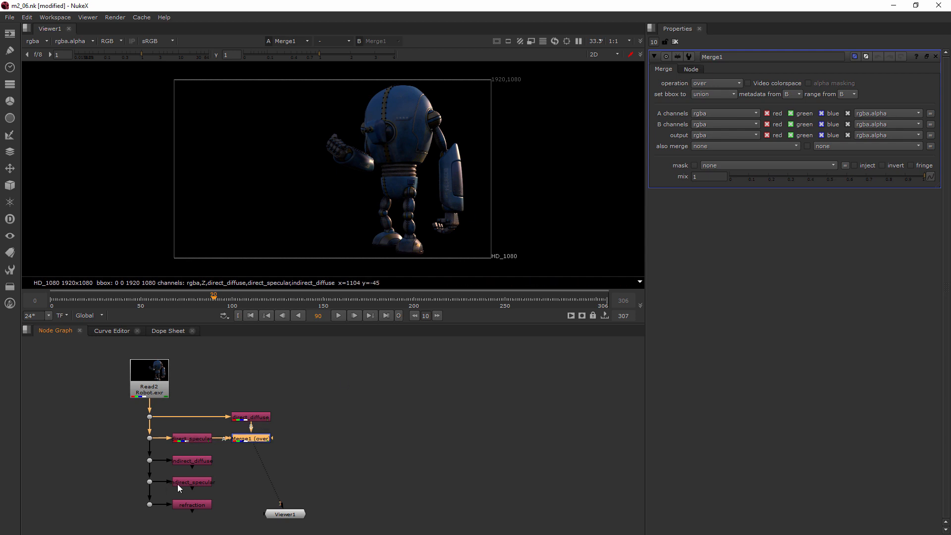
mouse_move(254, 450)
mouse_down()
mouse_move(262, 420)
mouse_move(269, 431)
mouse_move(210, 440)
mouse_move(251, 442)
mouse_up()
mouse_move(255, 449)
mouse_down()
mouse_move(163, 389)
mouse_move(251, 440)
mouse_up()
- Add a second Merge node that puts indirect_diffuse (A) over the first merge (B), and view its output
click(245, 469)
key(Tab)
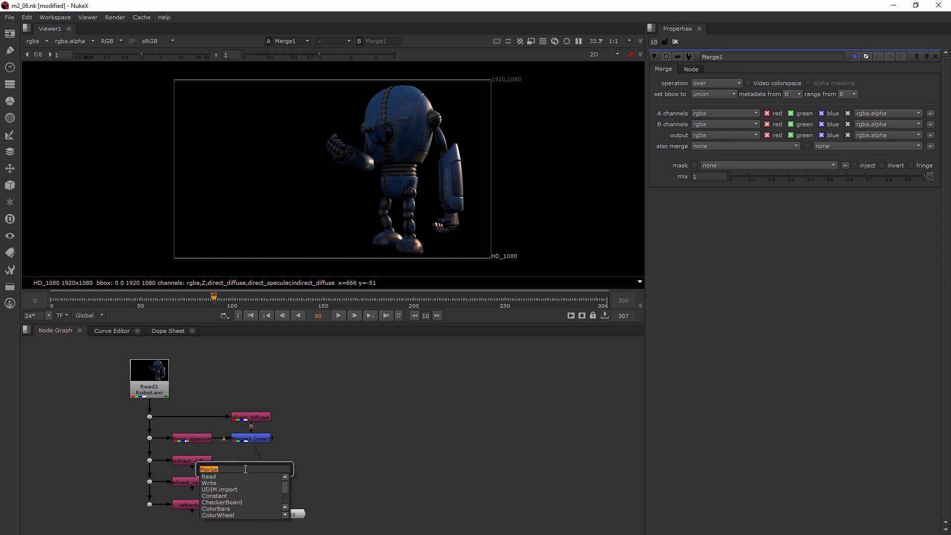
key(Return)
mouse_move(253, 458)
mouse_down()
mouse_move(251, 440)
mouse_move(210, 461)
mouse_move(244, 460)
mouse_up()
key(1)
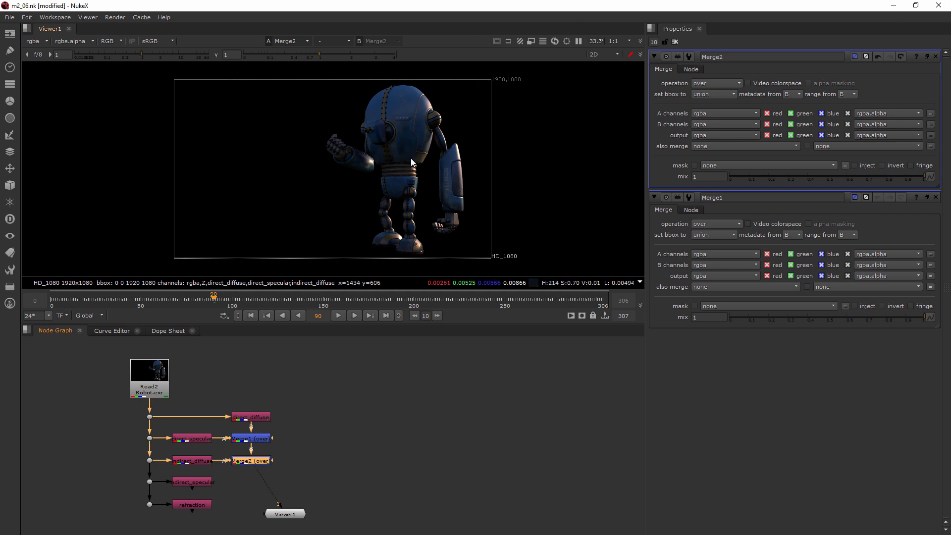
- Examine the robot's torso up close while disabling and re-enabling Merge2 to compare the indirect_diffuse contribution
scroll(401, 160, up, 4)
scroll(387, 164, up, 3)
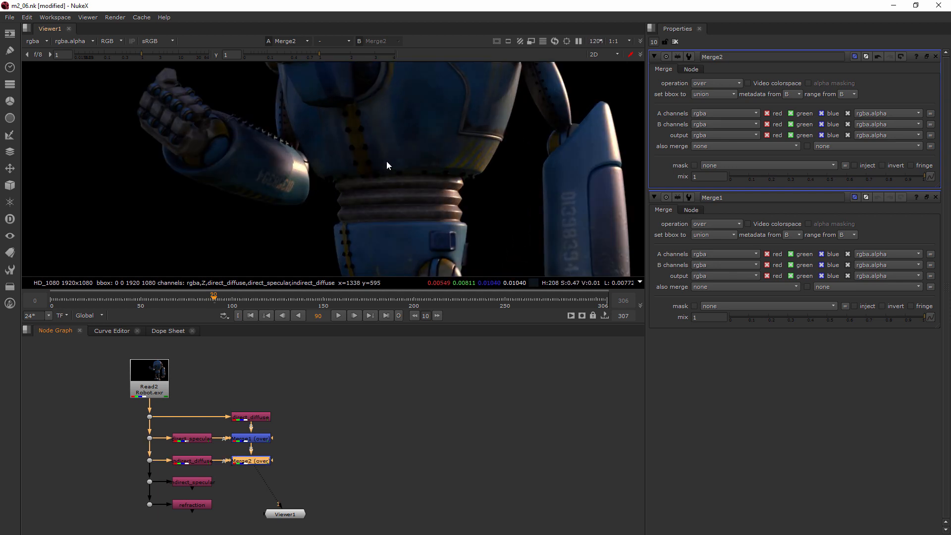
key(d)
key(d)
key(d)
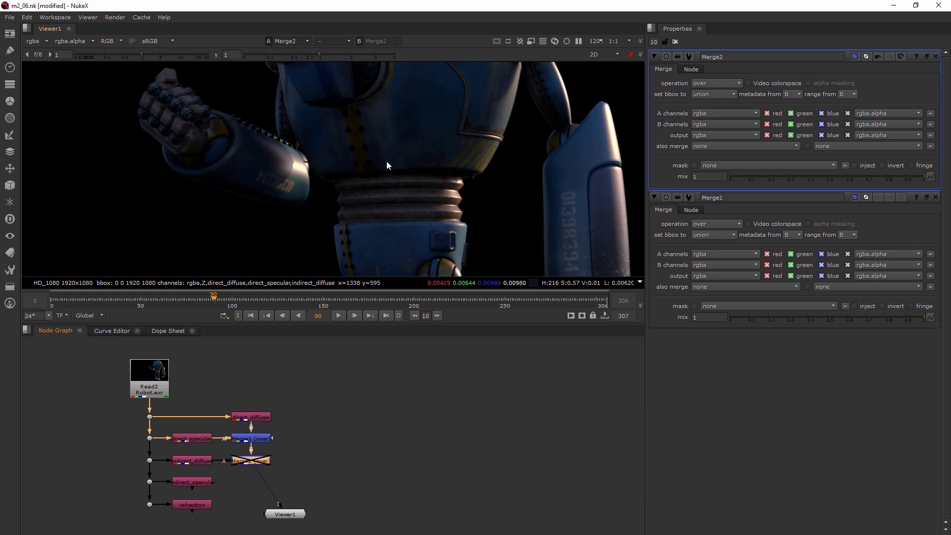
scroll(386, 161, down, 3)
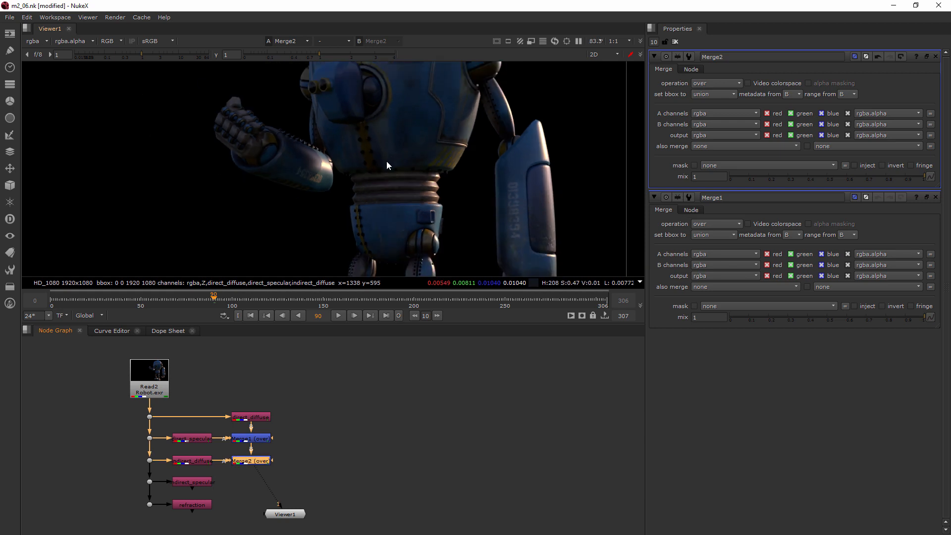
scroll(386, 162, down, 2)
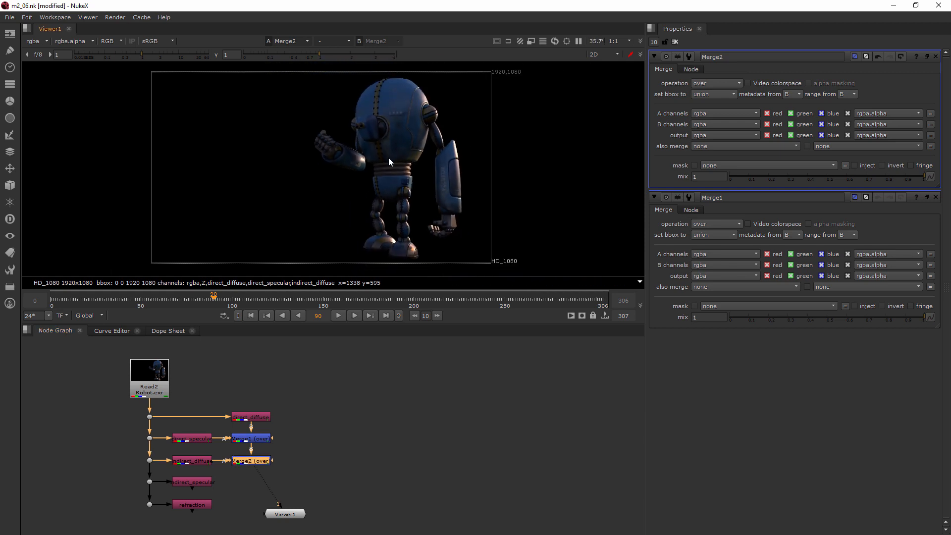
- Add a third Merge node that puts indirect_specular (A) over Merge2 (B), aligned below it
middle_drag(310, 398, 314, 381)
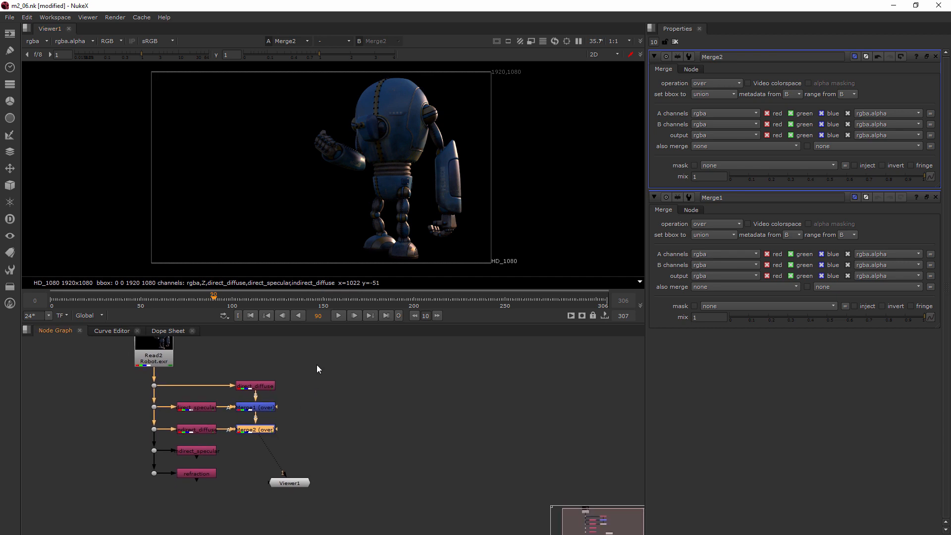
click(320, 419)
key(Tab)
text(me)
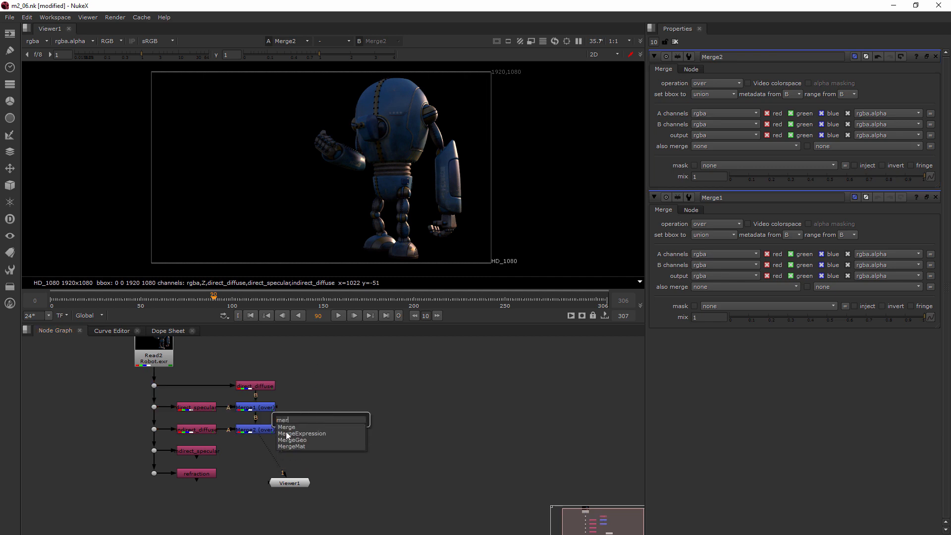
click(285, 433)
click(269, 453)
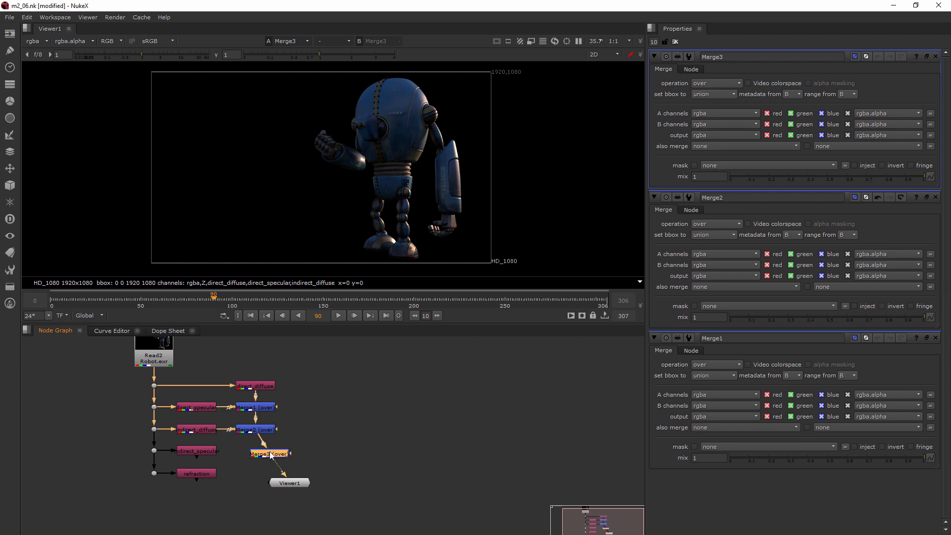
drag(276, 456, 206, 452)
drag(265, 460, 266, 453)
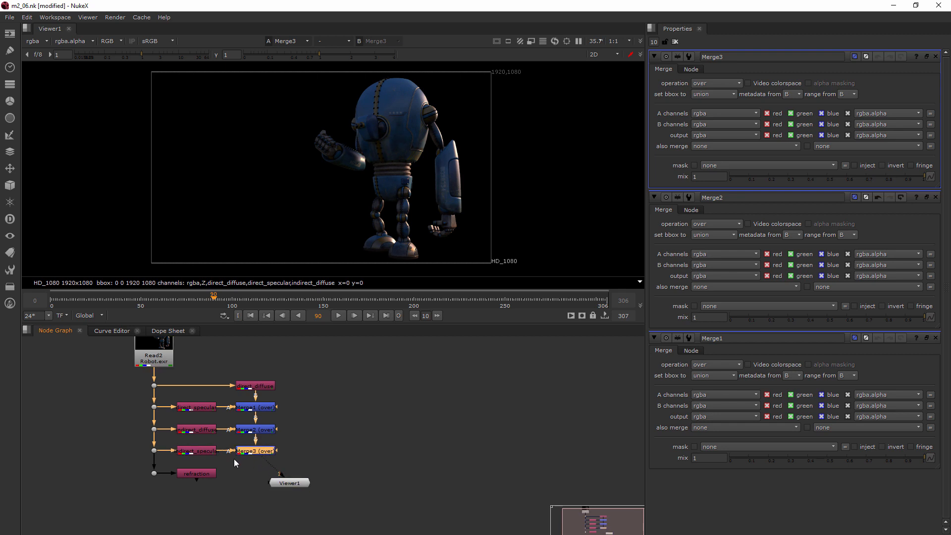
- Repeatedly disable and re-enable Merge3 to compare the image with and without indirect_specular
key(d)
key(d)
key(d)
key(d)
key(d)
key(d)
- Move the viewer node lower and add a fourth Merge node that puts refraction (A) over Merge3 (B)
drag(279, 486, 265, 509)
key(Tab)
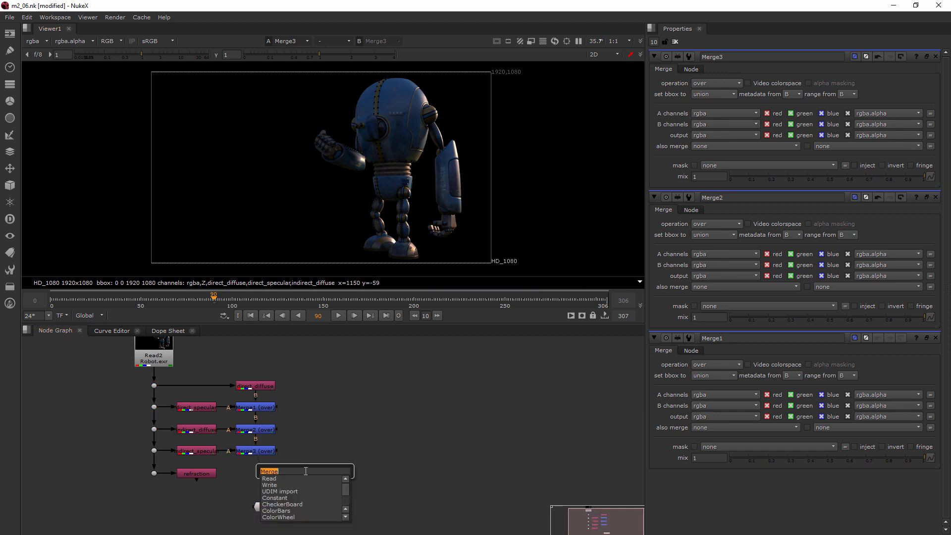
key(Return)
drag(306, 470, 253, 477)
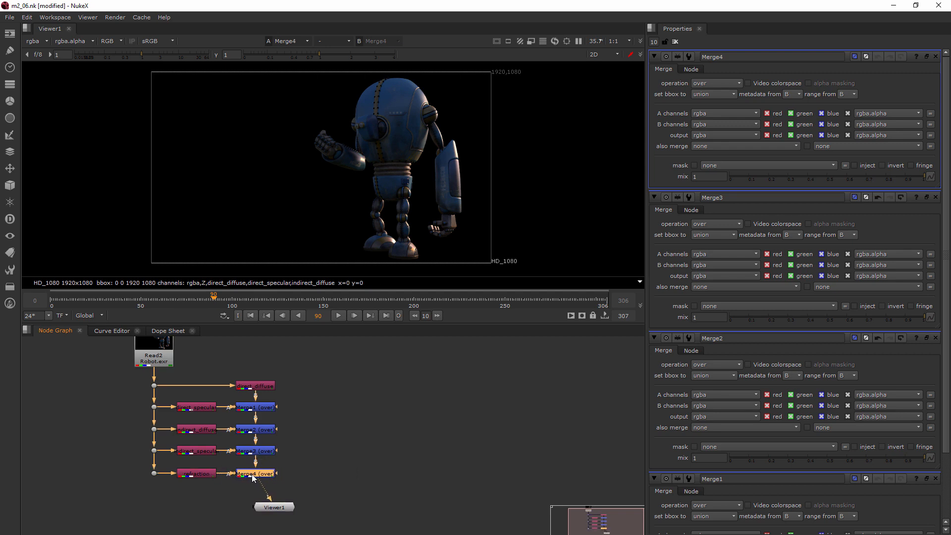
- View the original Robot.exr render for comparison, and switch the viewer to the Merge2 output
drag(276, 507, 161, 354)
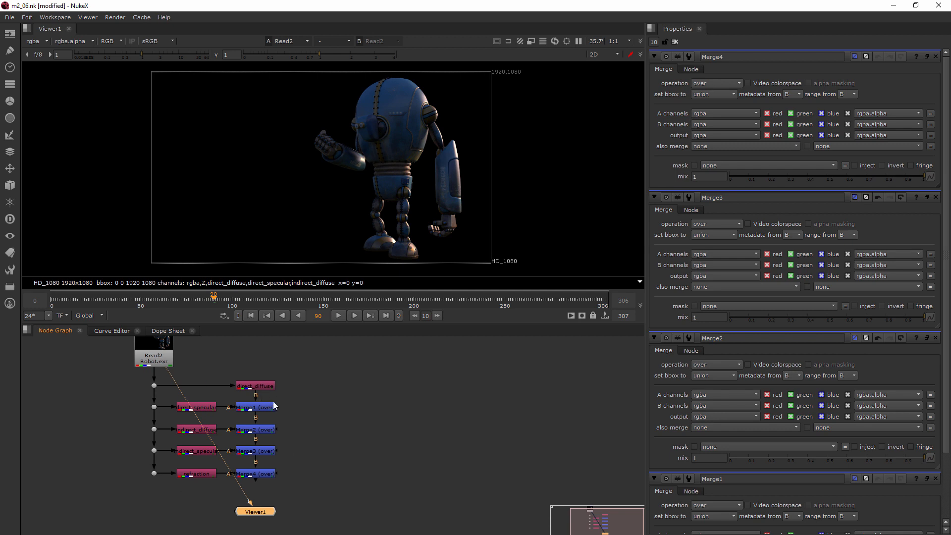
drag(168, 371, 113, 496)
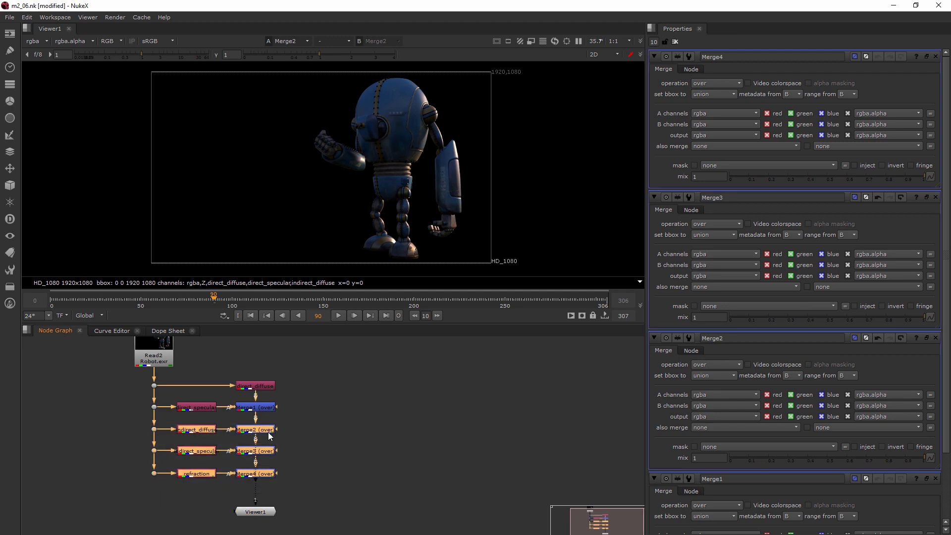
click(294, 434)
- Make room beside the passes by moving direct_diffuse, the Merge column and the viewer node away, keeping indirect_diffuse aligned with its column
drag(208, 433, 213, 434)
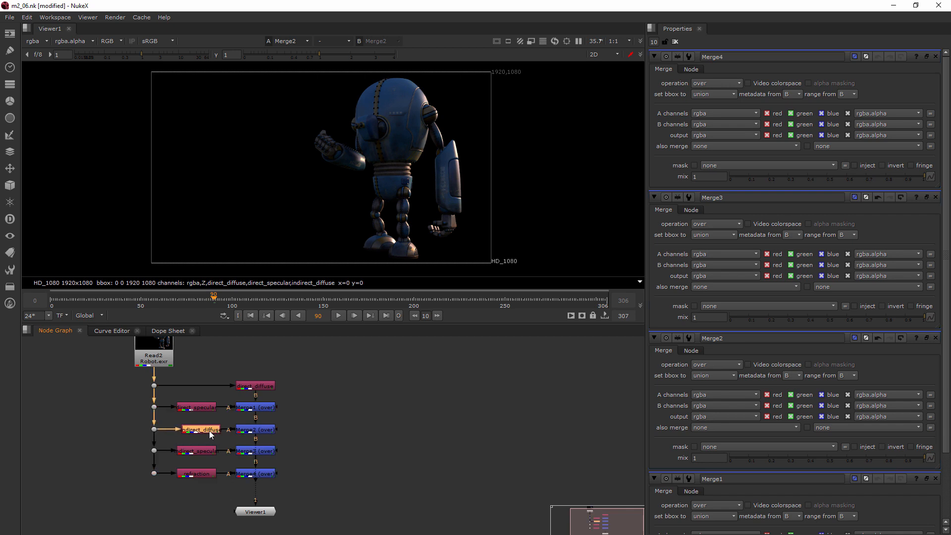
drag(300, 421, 238, 486)
drag(321, 341, 232, 489)
drag(251, 432, 302, 432)
click(334, 468)
drag(263, 513, 386, 501)
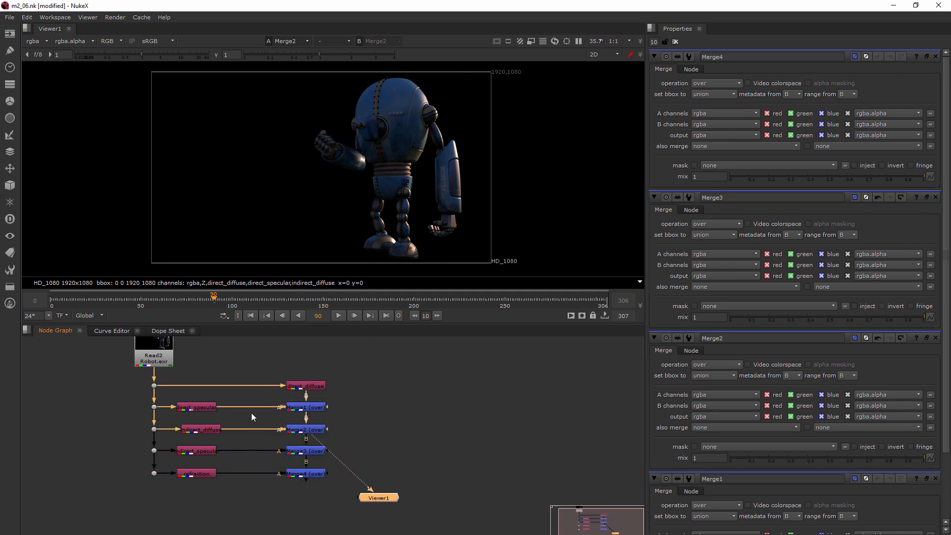
click(200, 430)
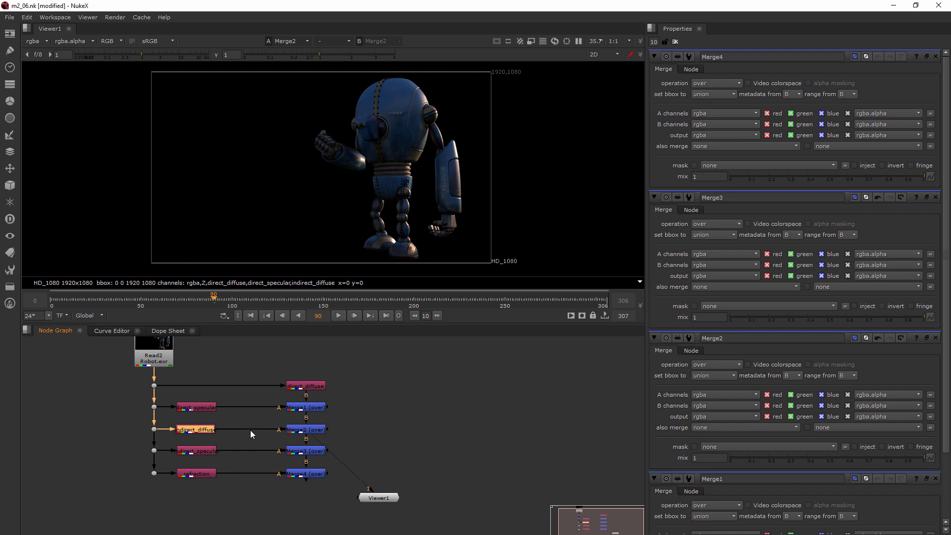
- Add a ColorCorrect node and insert it between the indirect_diffuse pass and Merge2
click(357, 409)
key(Tab)
text(dolo)
text(rCorrect)
click(342, 456)
drag(363, 409, 253, 429)
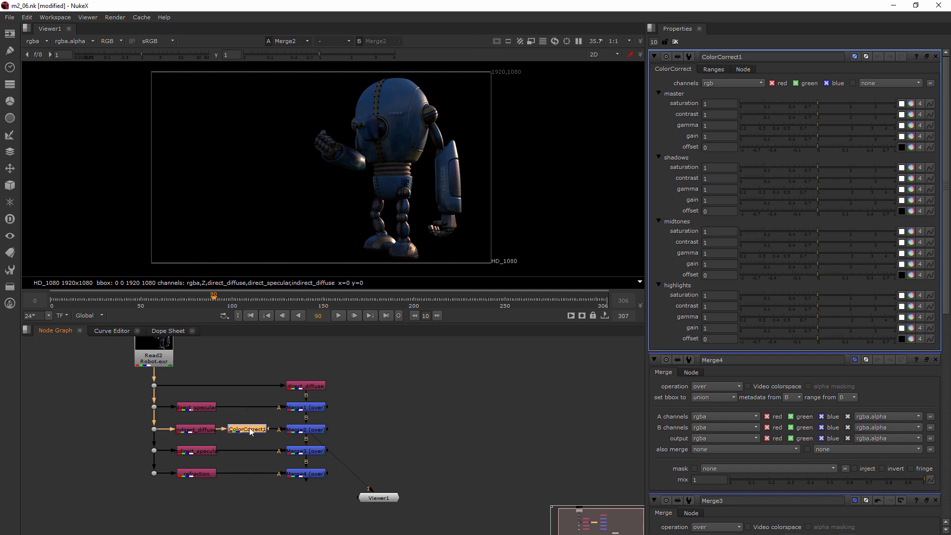
drag(261, 433, 264, 432)
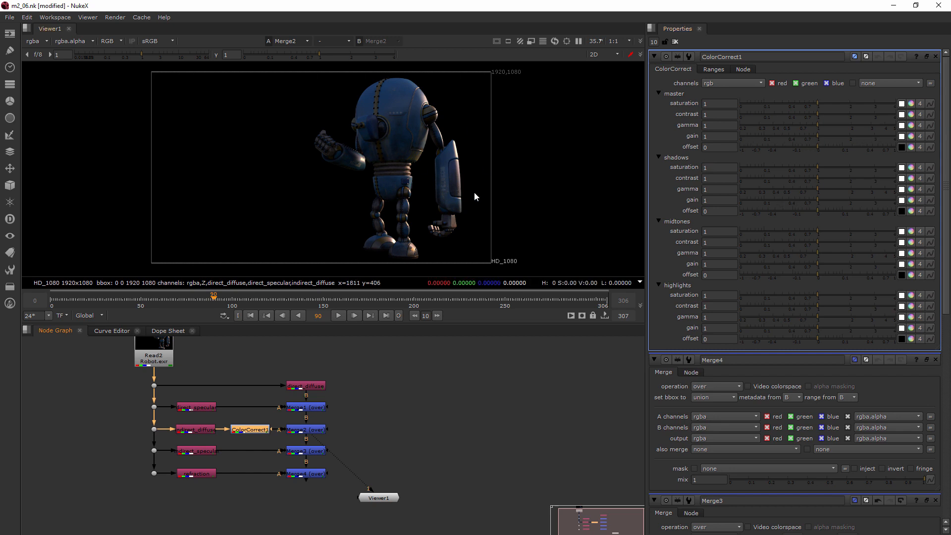
- Tint the indirect_diffuse pass green by setting ColorCorrect1's master gain to red 0.733335, green 1.533336 and blue 0.733335
click(911, 137)
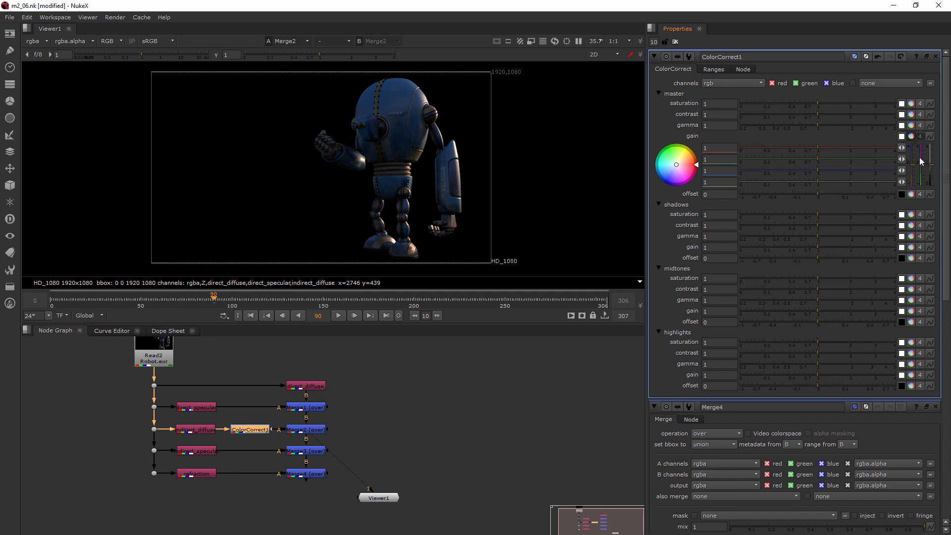
mouse_move(923, 168)
mouse_down()
mouse_move(927, 197)
mouse_move(927, 170)
mouse_move(926, 178)
mouse_up()
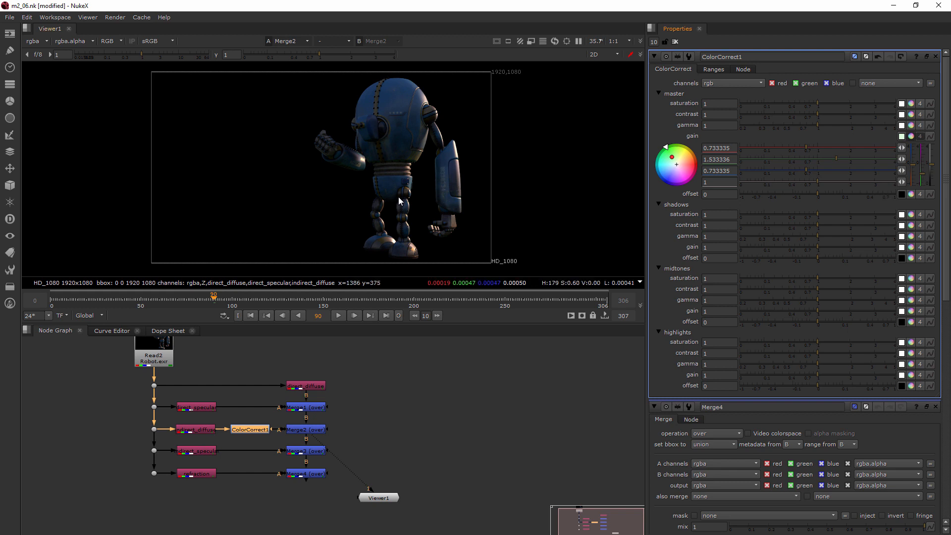
scroll(387, 172, up, 2)
scroll(409, 150, down, 3)
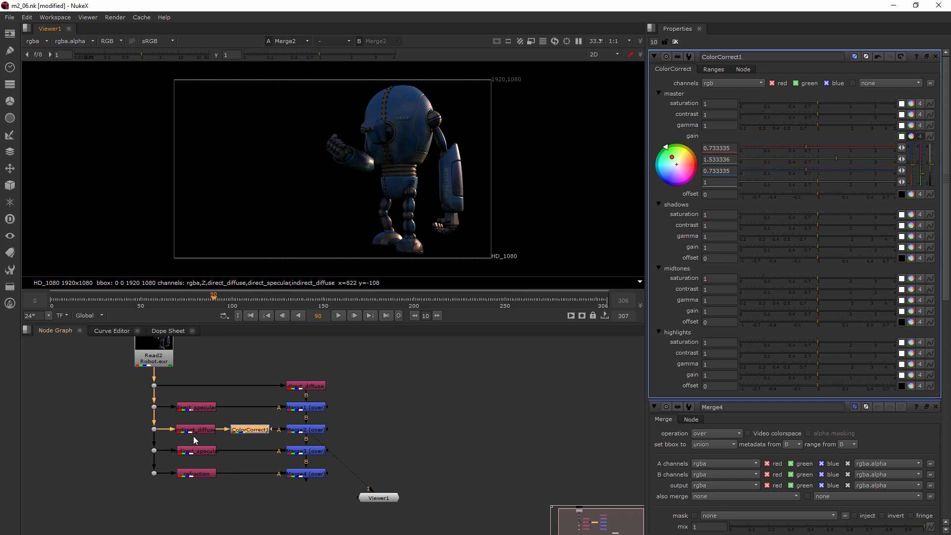
- Examine the indirect_specular, refraction and direct_specular passes individually, and return to indirect_specular for a closer look
click(204, 455)
key(1)
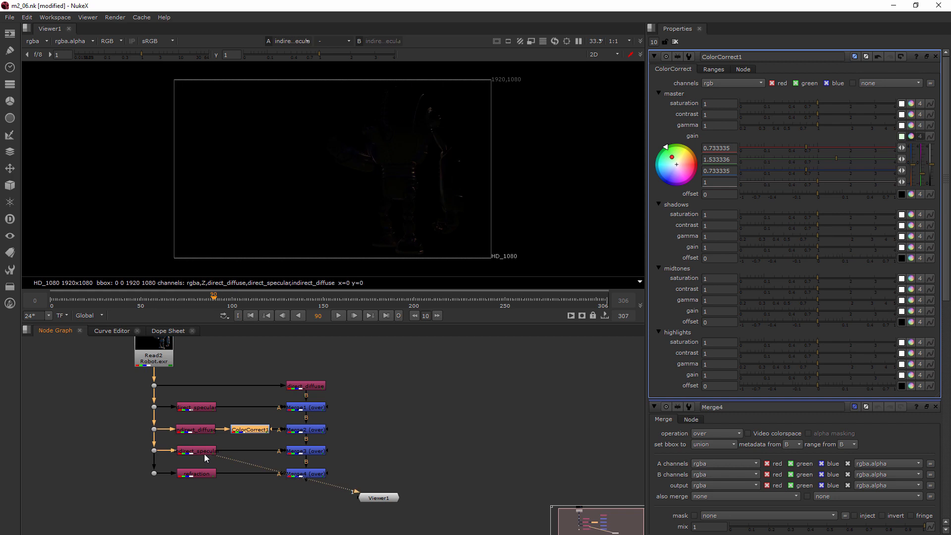
click(207, 473)
key(1)
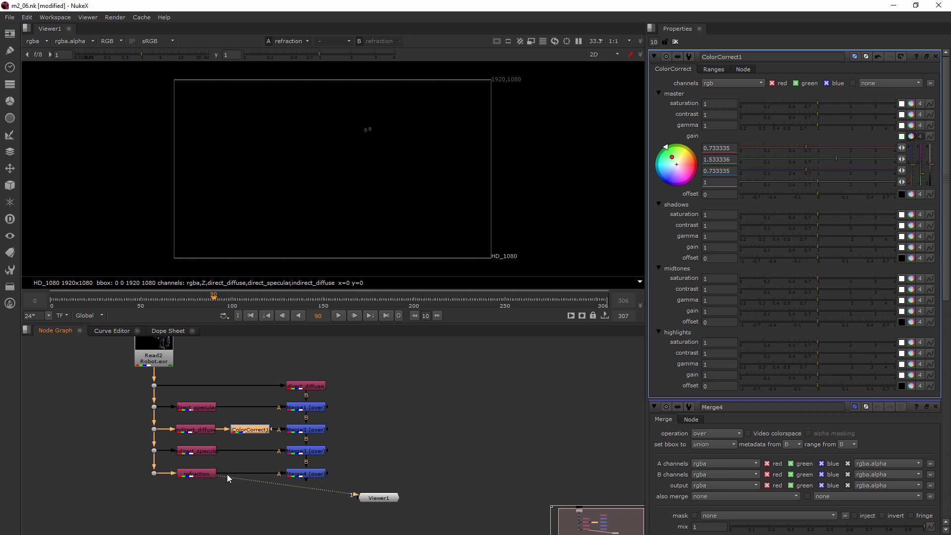
click(208, 408)
key(1)
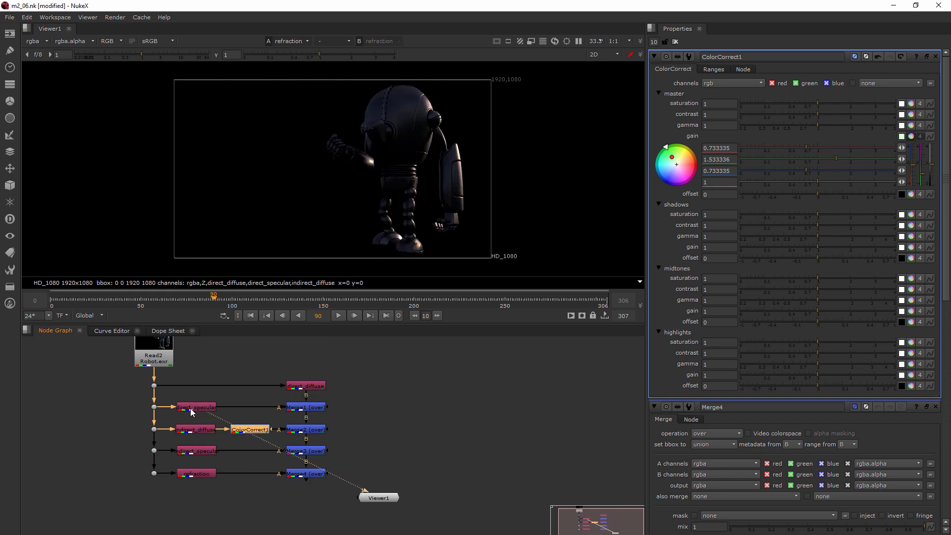
click(207, 452)
key(1)
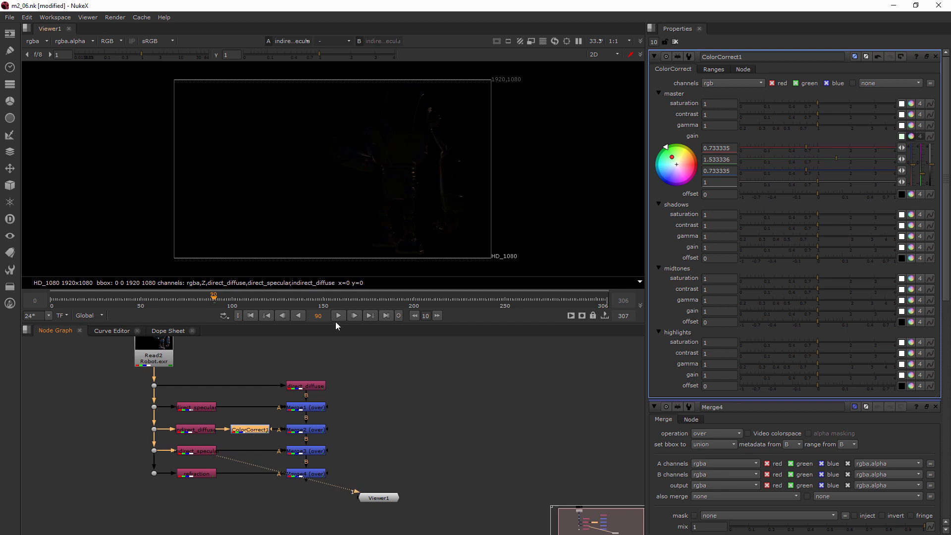
scroll(408, 94, up, 3)
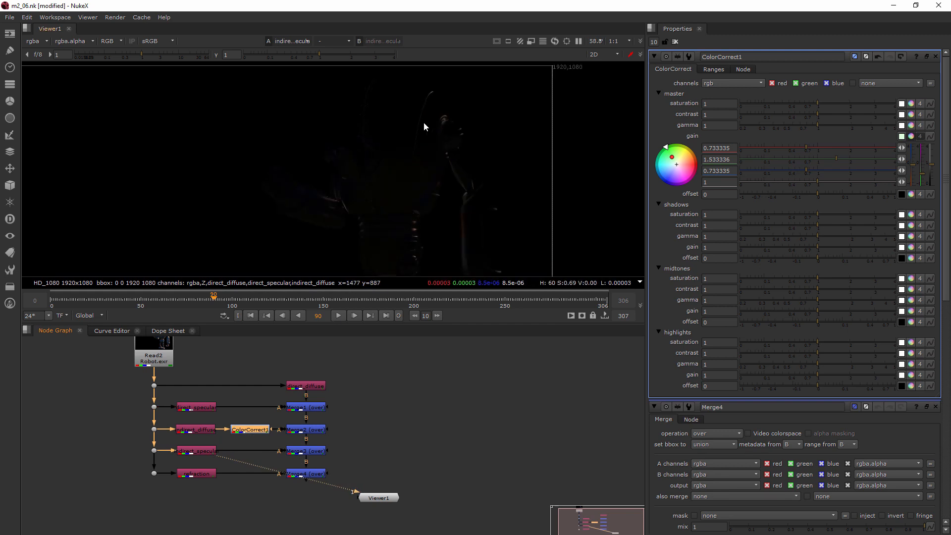
scroll(424, 130, down, 3)
- Insert a ColorCorrect node between indirect_specular and Merge3 and, viewing its output, set its master gain to 2.06
click(369, 424)
key(Tab)
text(col)
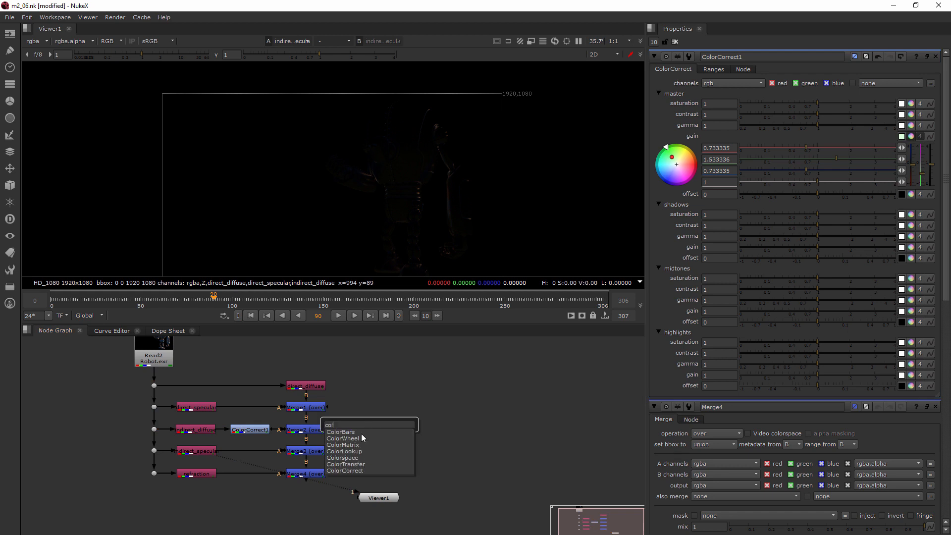
click(347, 471)
drag(379, 426, 264, 454)
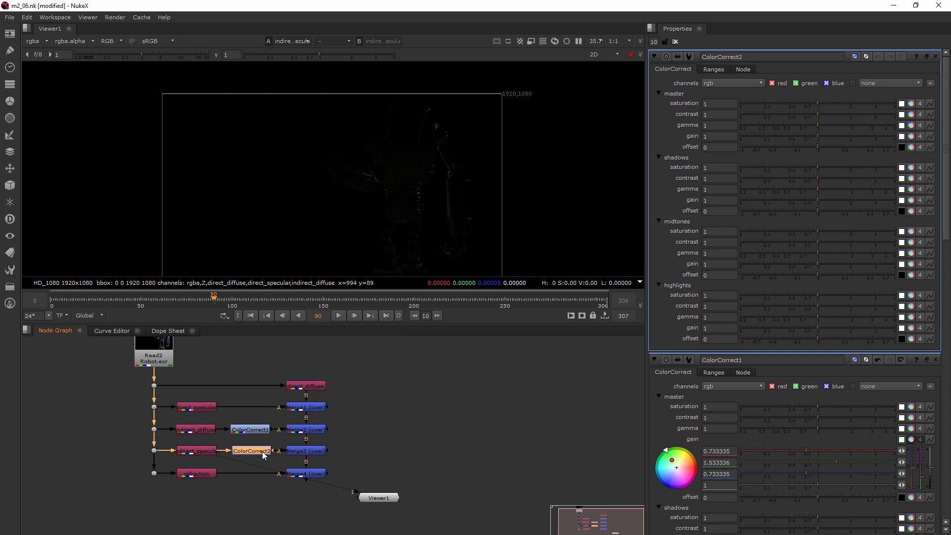
key(1)
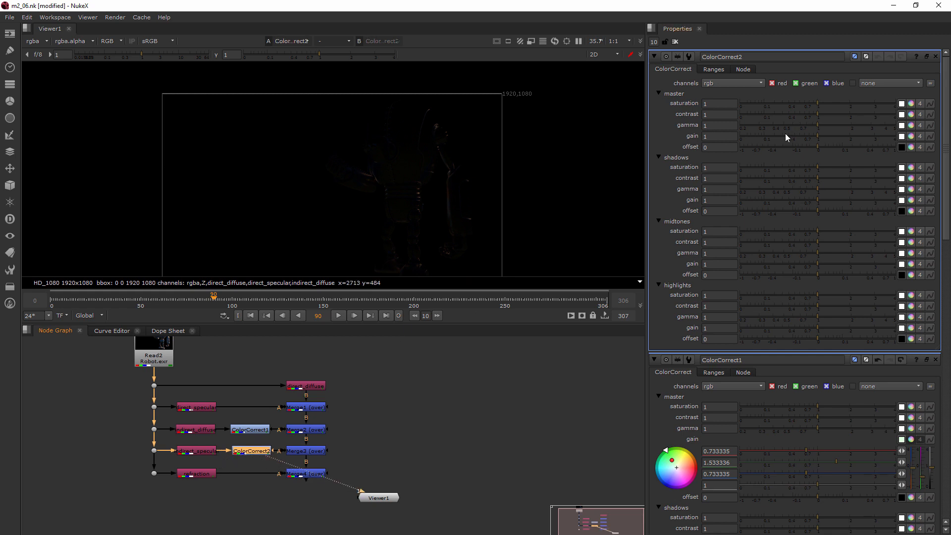
drag(819, 136, 848, 137)
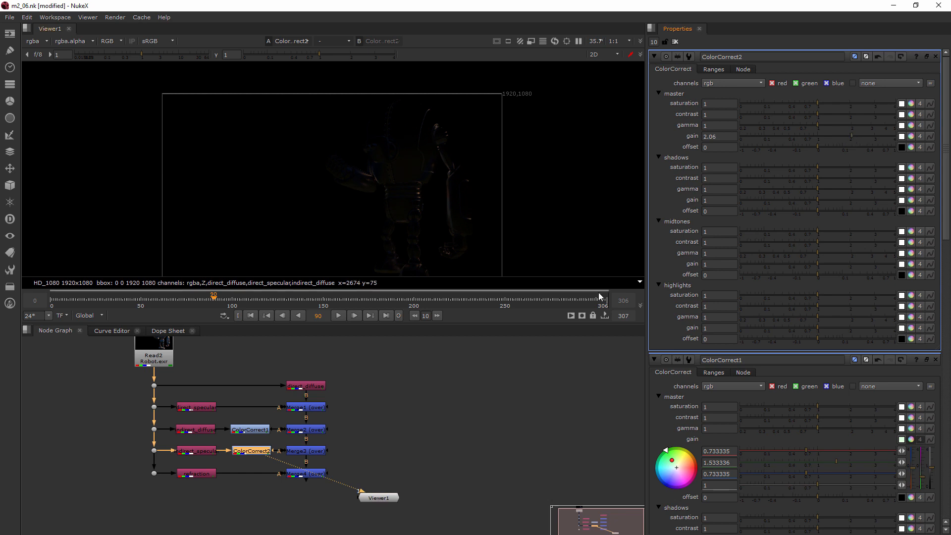
- Connect the viewer to Merge4's output to show the full robot composite
drag(271, 454, 316, 476)
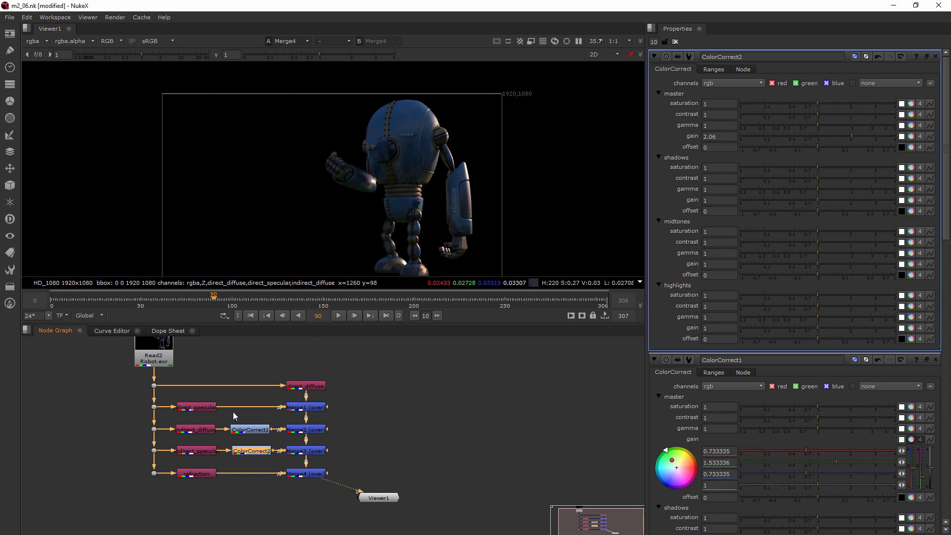
click(421, 387)
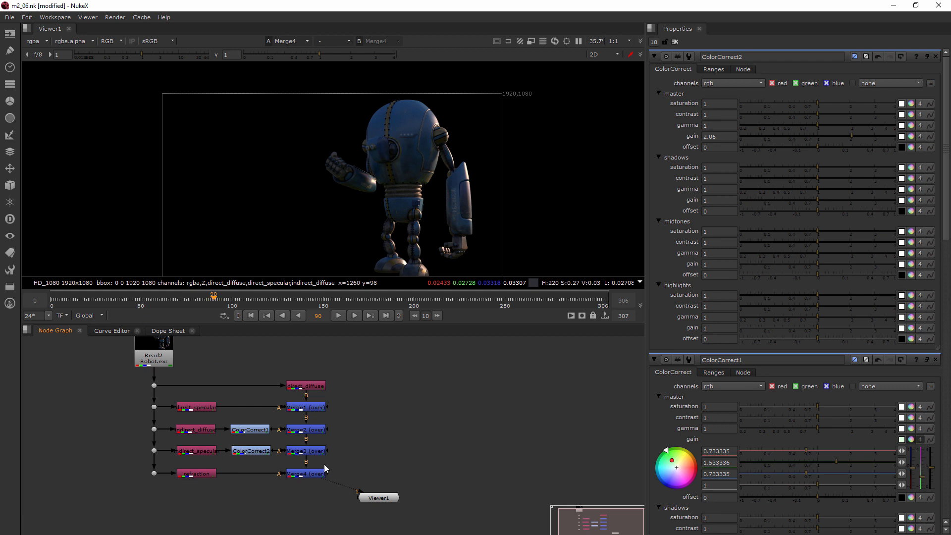
click(153, 347)
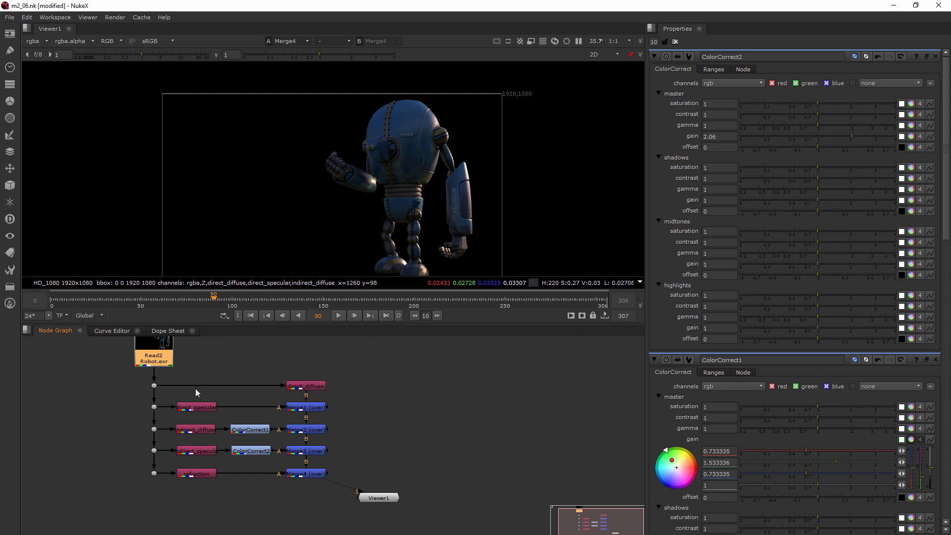
- Line up the direct_diffuse node with the other pass nodes and add a Dot directly above Merge1 to route its connection at a right angle
drag(311, 387, 201, 386)
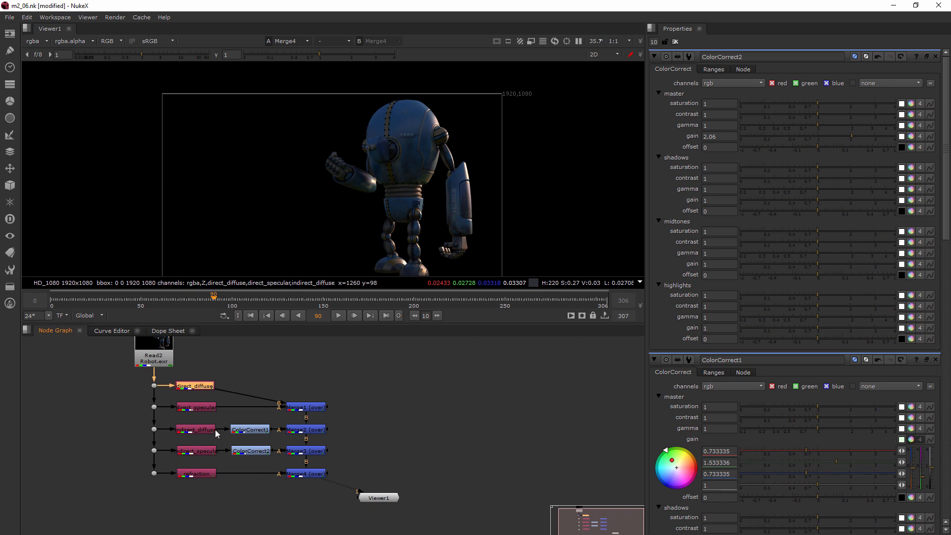
ctrl+drag(250, 396, 308, 385)
click(391, 437)
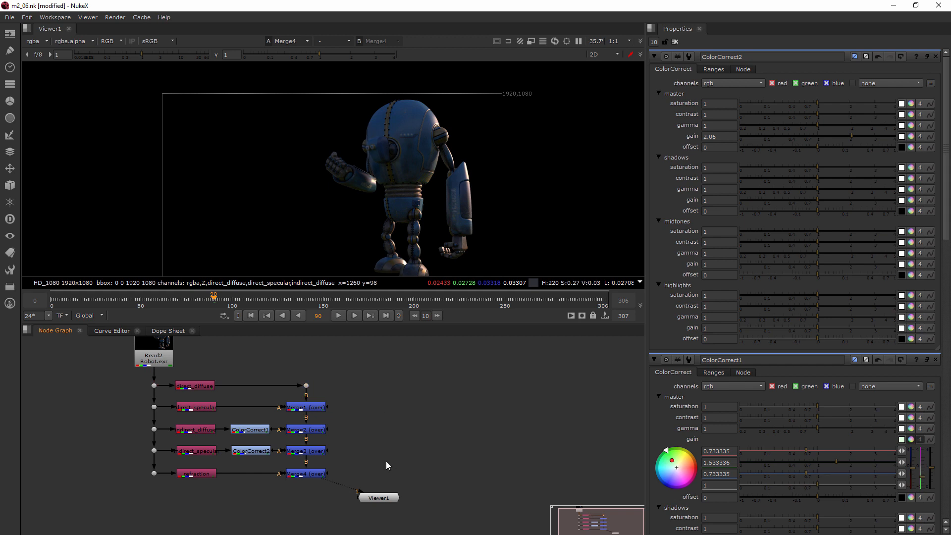
click(253, 451)
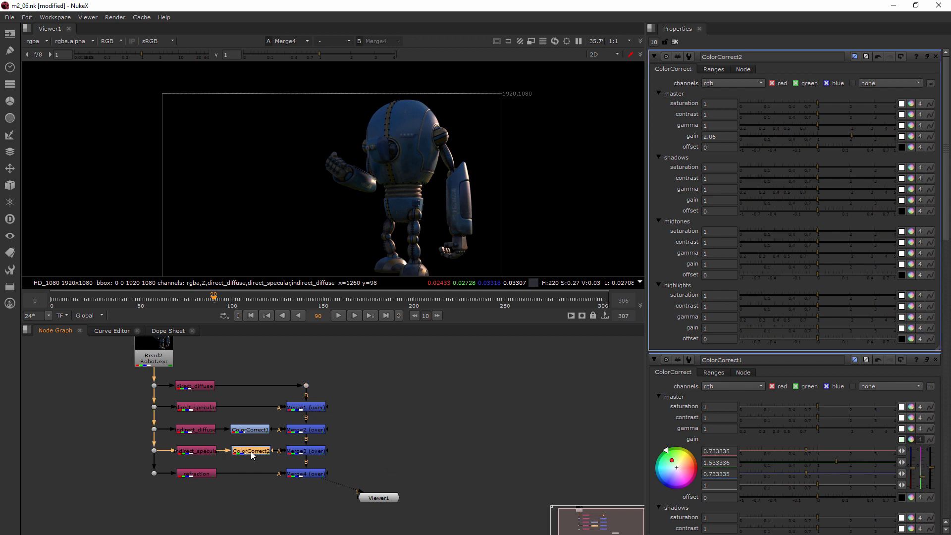
click(388, 420)
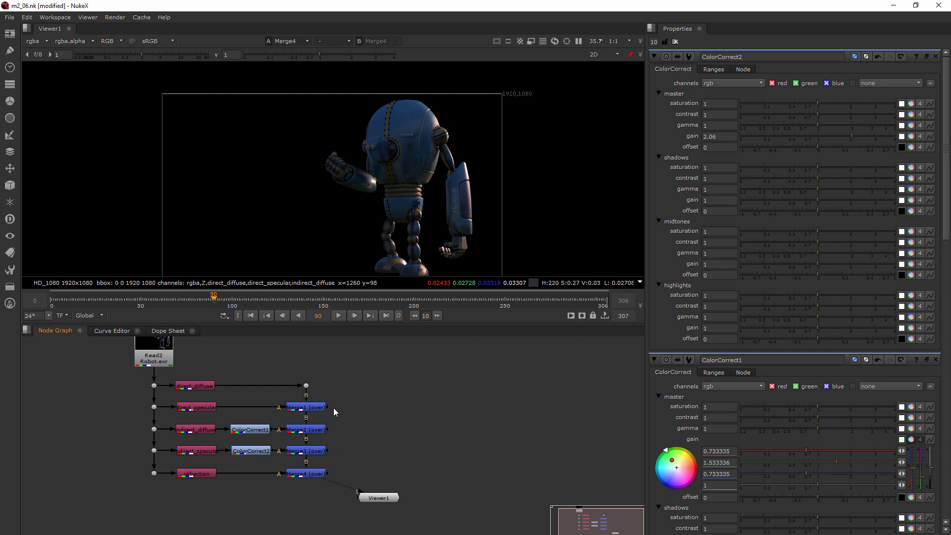
middle_drag(257, 391, 255, 408)
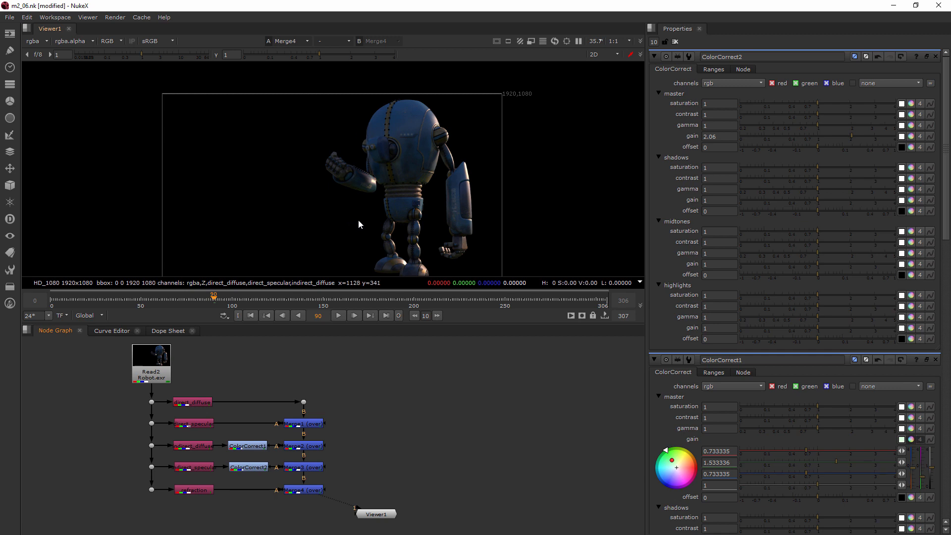
middle_drag(362, 224, 356, 203)
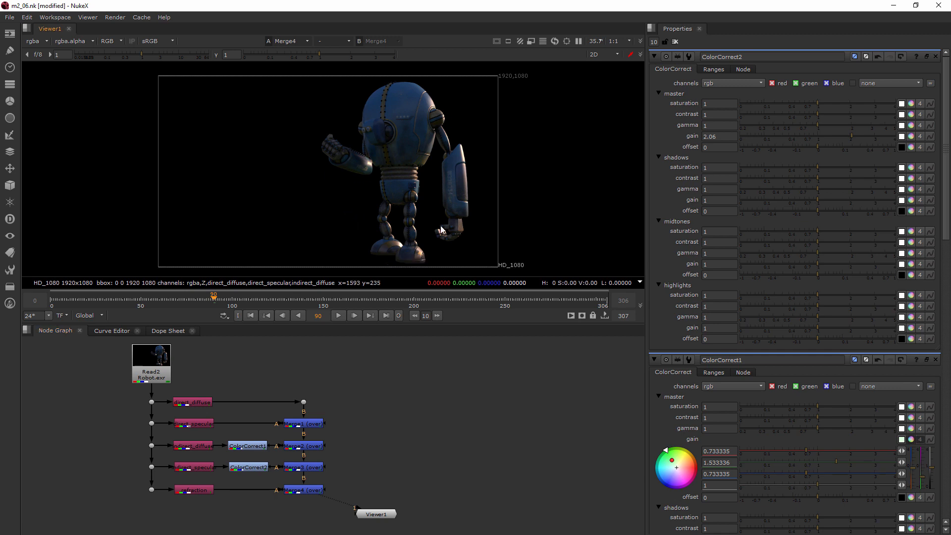